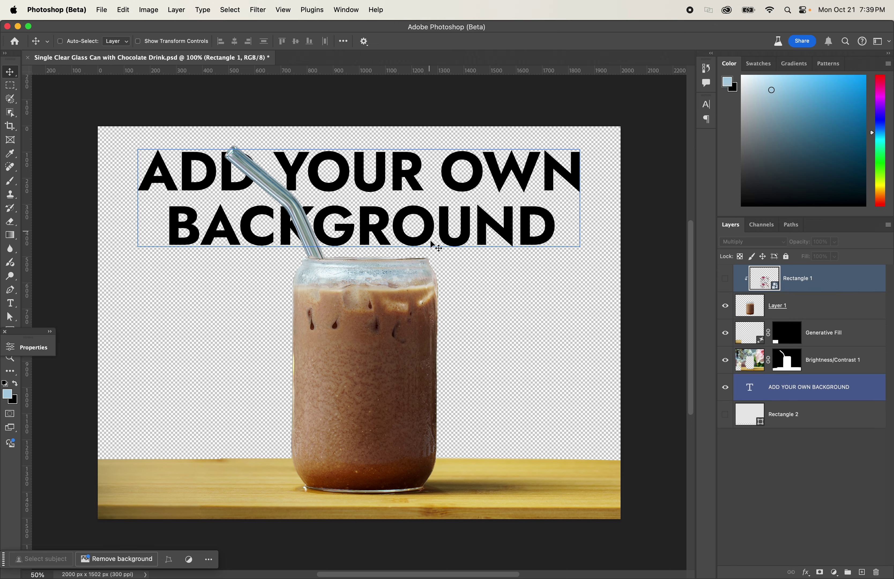
Search Google for 'kosmos mockups' and open the free 16oz CLEAR Libbey Glass Can mockup page
mouse_move(500, 575)
click(656, 553)
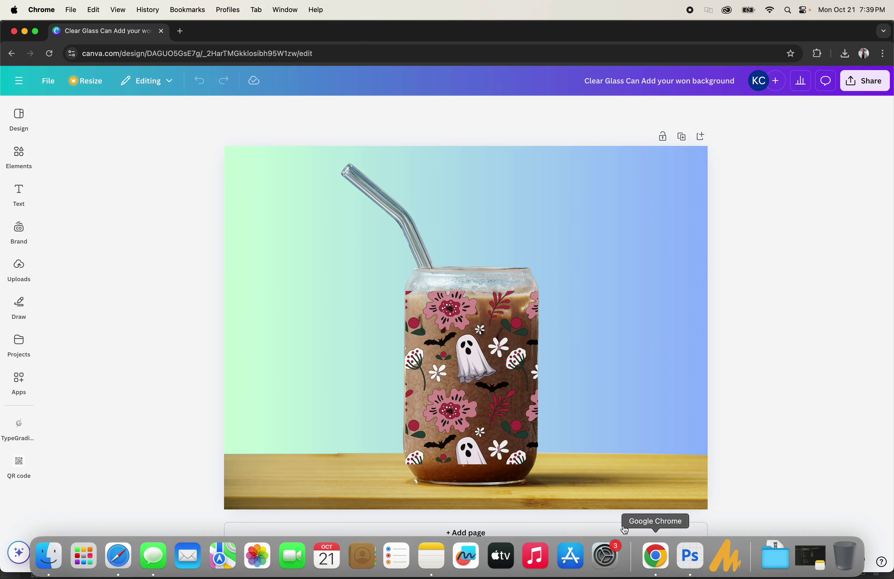
click(183, 32)
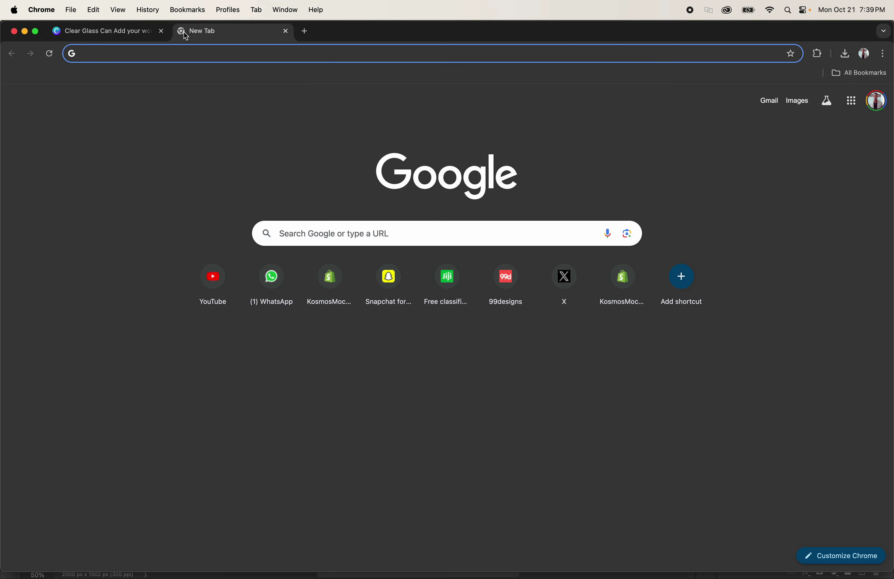
text(ko)
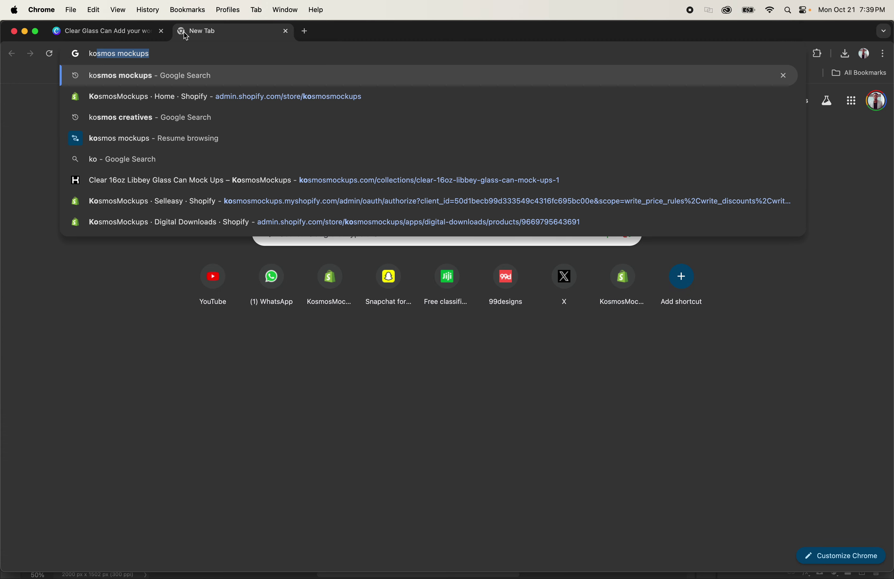
key(Return)
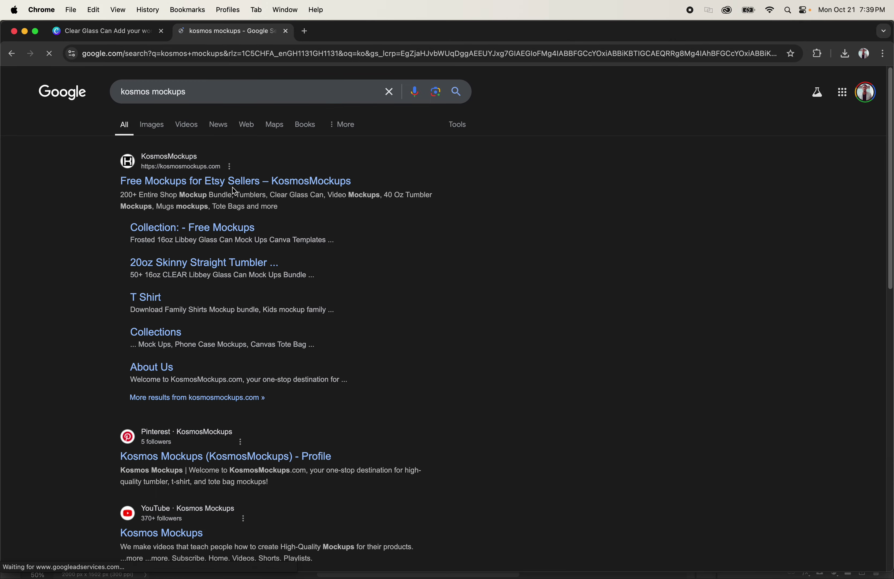
click(333, 180)
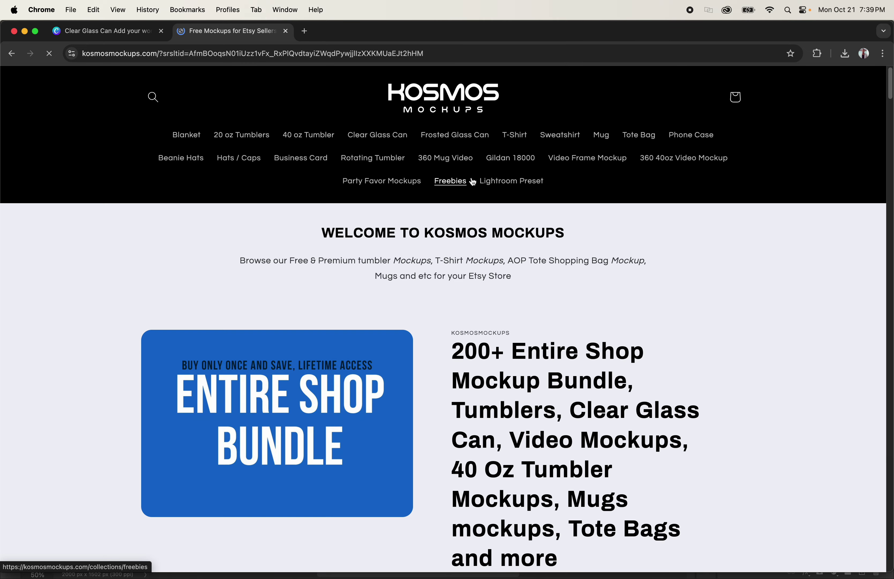
click(364, 138)
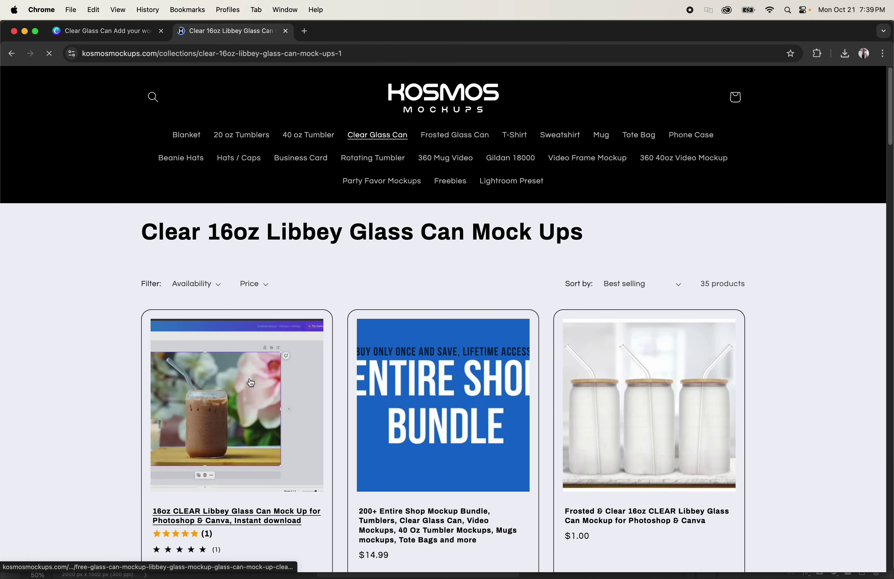
click(251, 383)
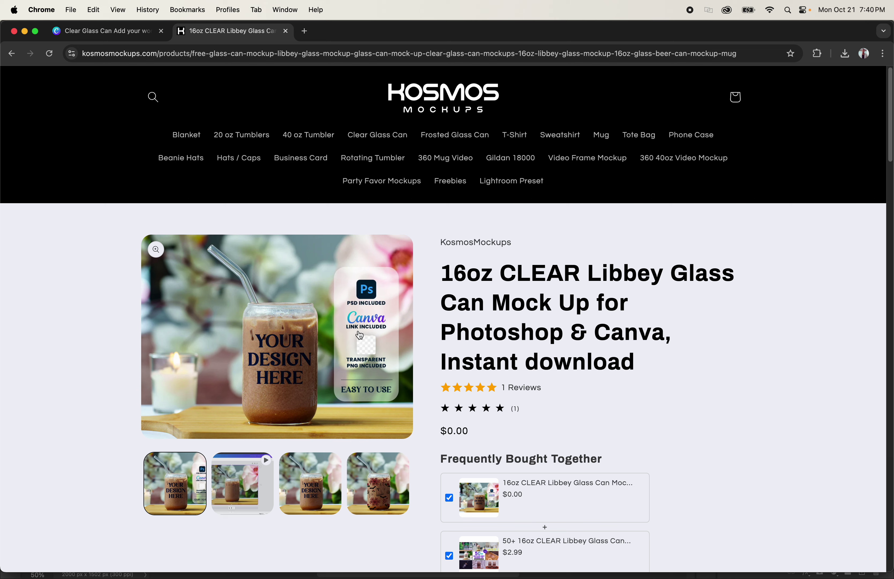
Watch the product's Canva demo video, then return to Photoshop
click(255, 481)
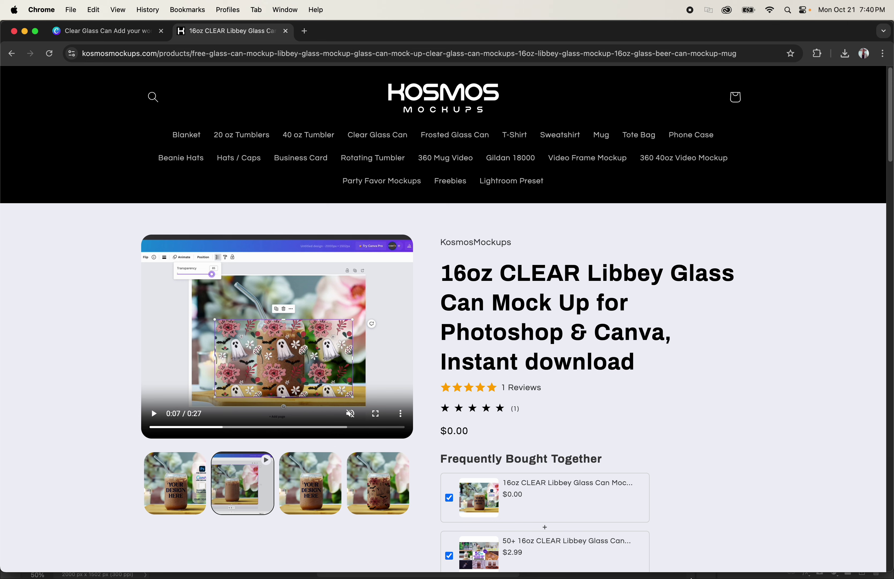
mouse_move(691, 577)
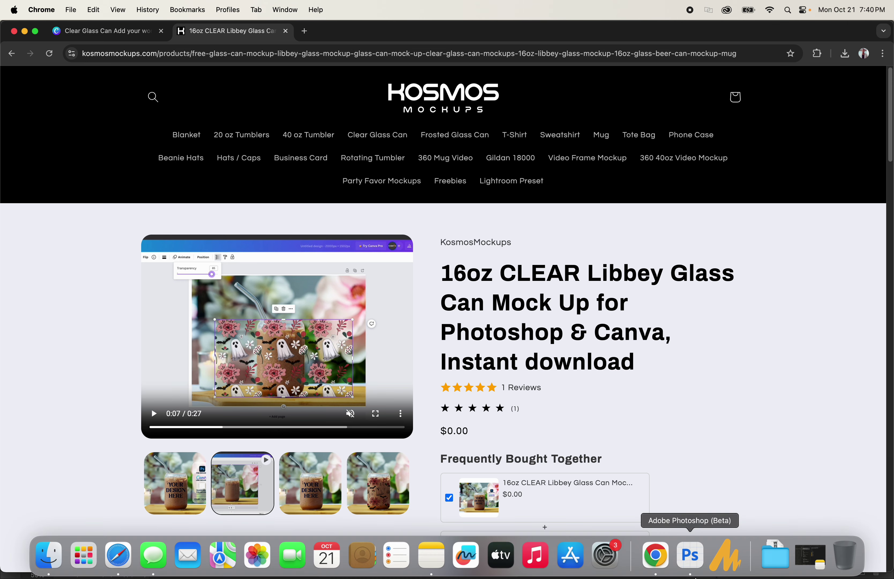
click(692, 560)
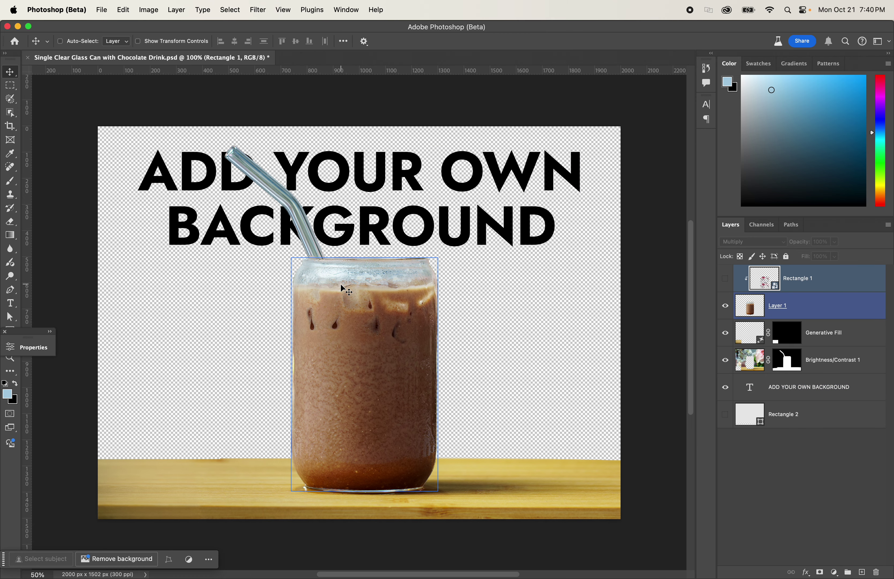
Show the Rectangle 2 background and hide the ADD YOUR OWN BACKGROUND headline
click(726, 415)
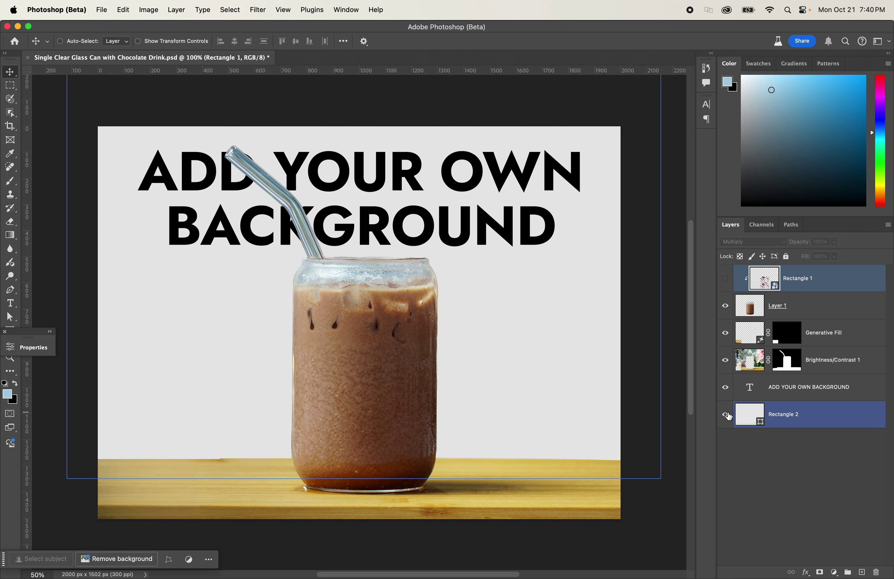
click(725, 387)
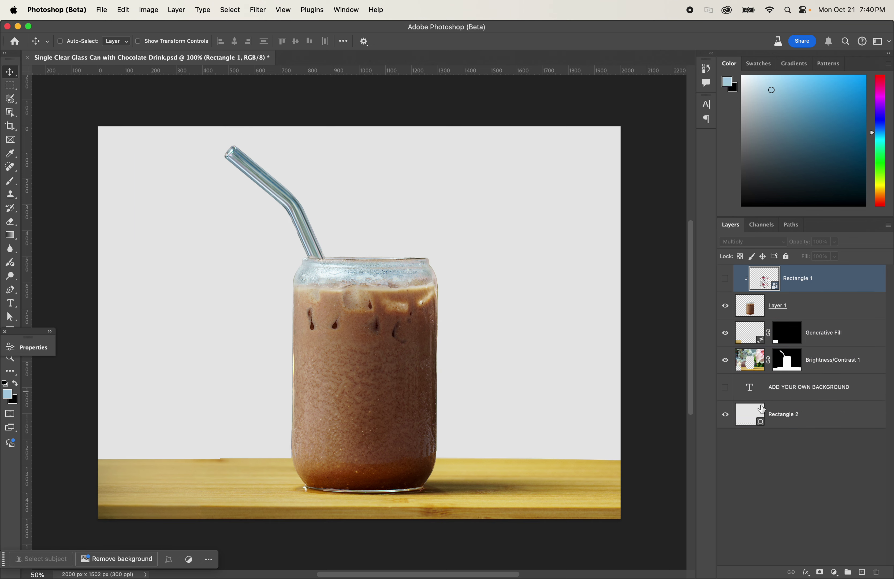
click(764, 418)
Fill Rectangle 2 with light cyan (8ef0ff) in the Color Picker
double_click(750, 415)
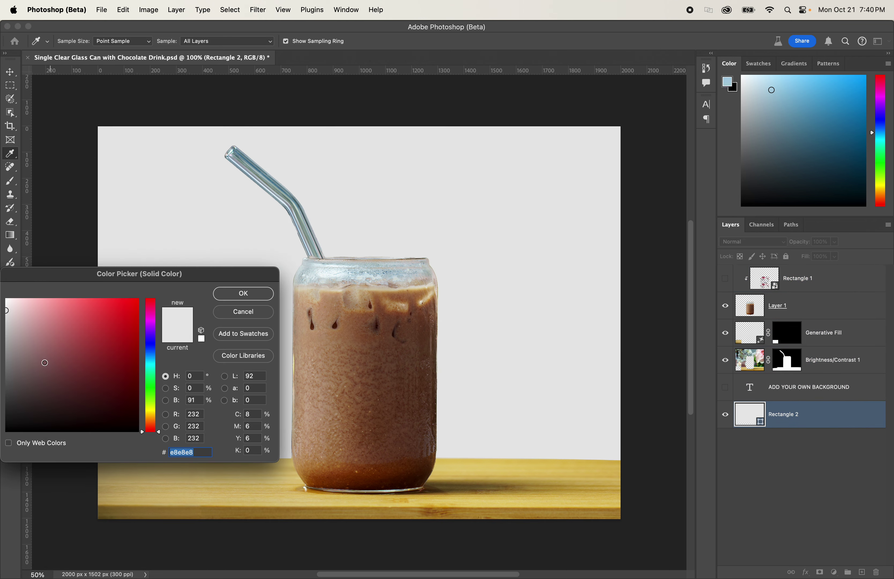
drag(45, 362, 5, 364)
drag(171, 274, 366, 272)
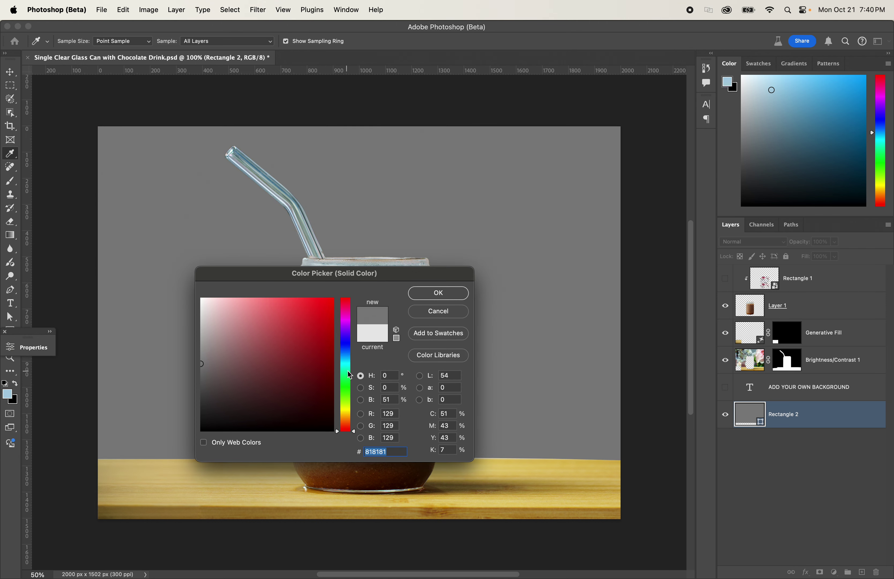
drag(350, 375, 346, 363)
click(278, 302)
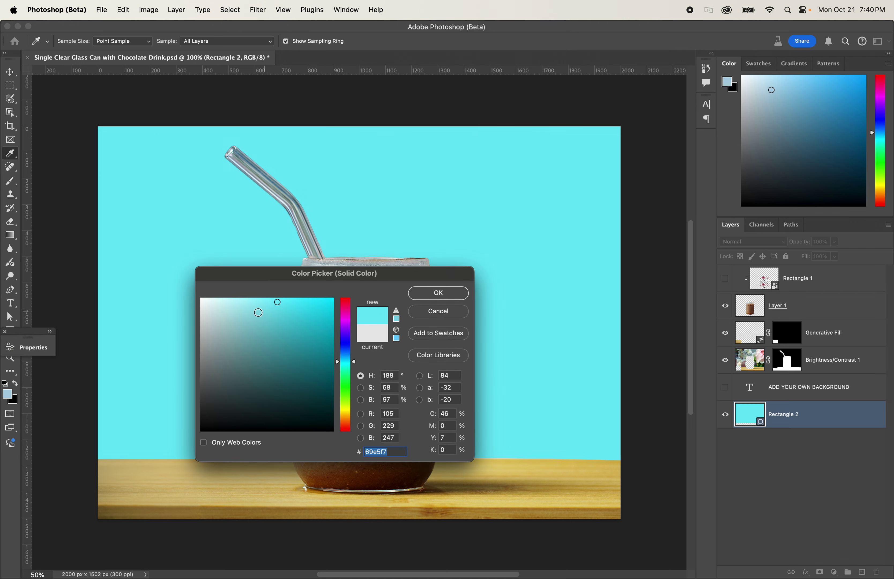
drag(259, 313, 260, 295)
click(439, 293)
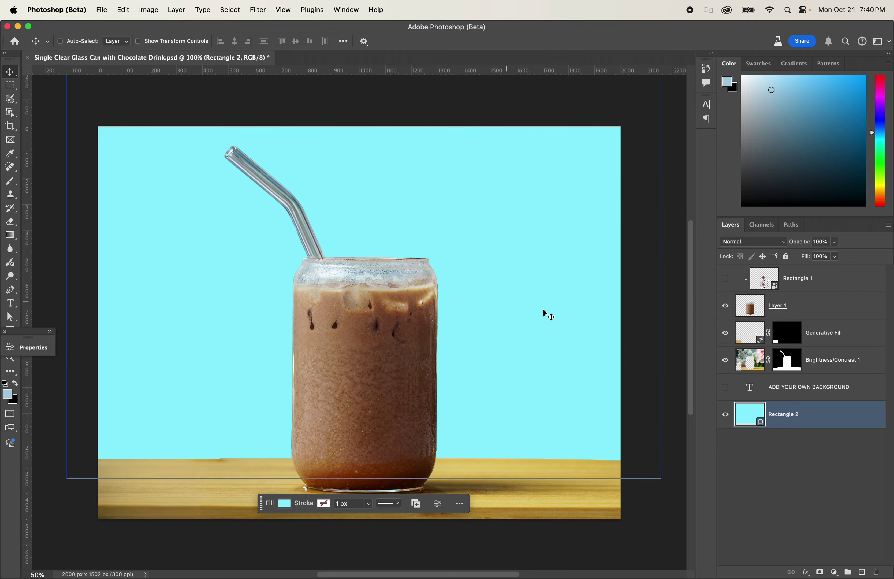
Return to the Canva design and select the glass can photo, undoing an accidental move
mouse_move(585, 575)
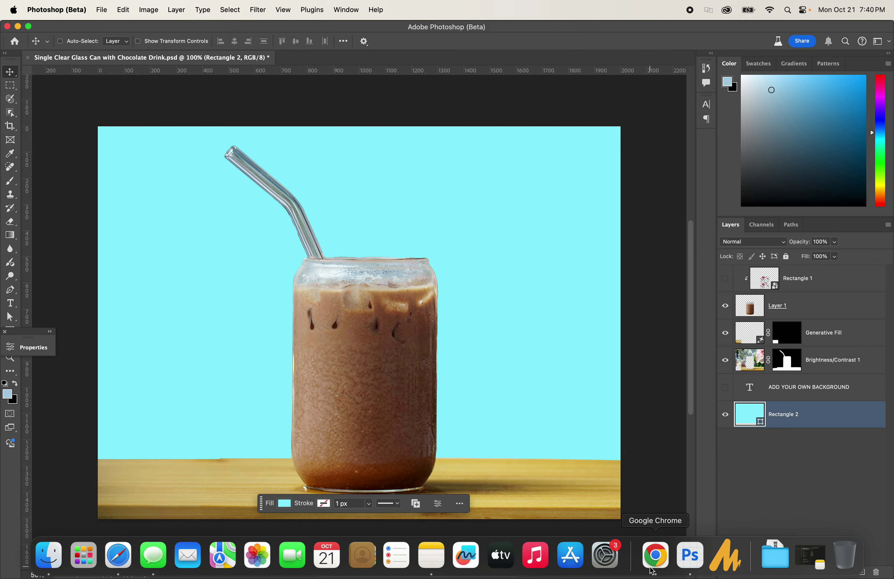
click(656, 555)
click(104, 32)
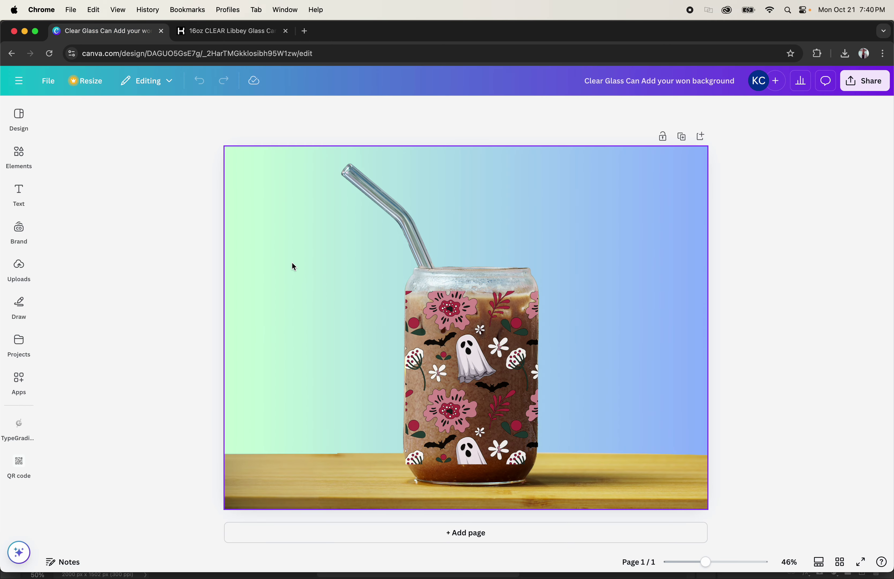
click(300, 218)
drag(288, 222, 302, 202)
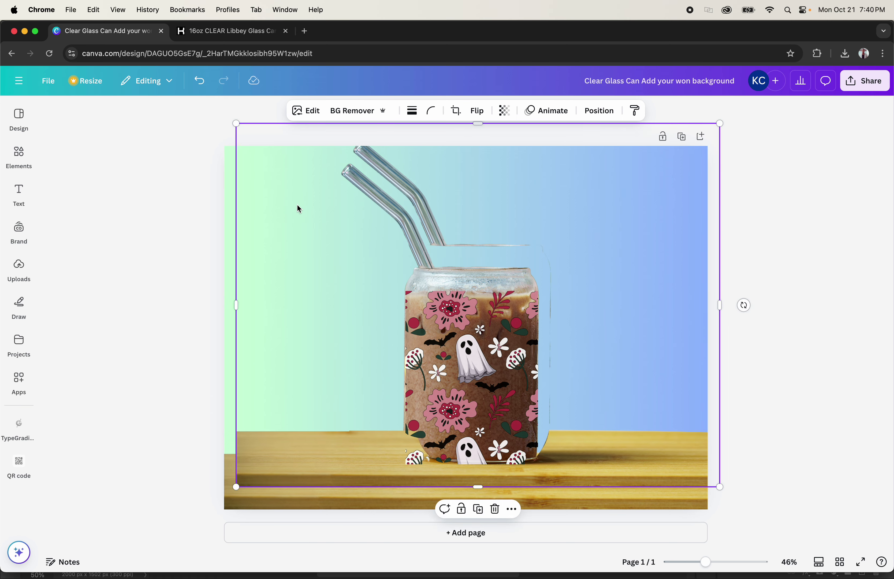
key(super+z)
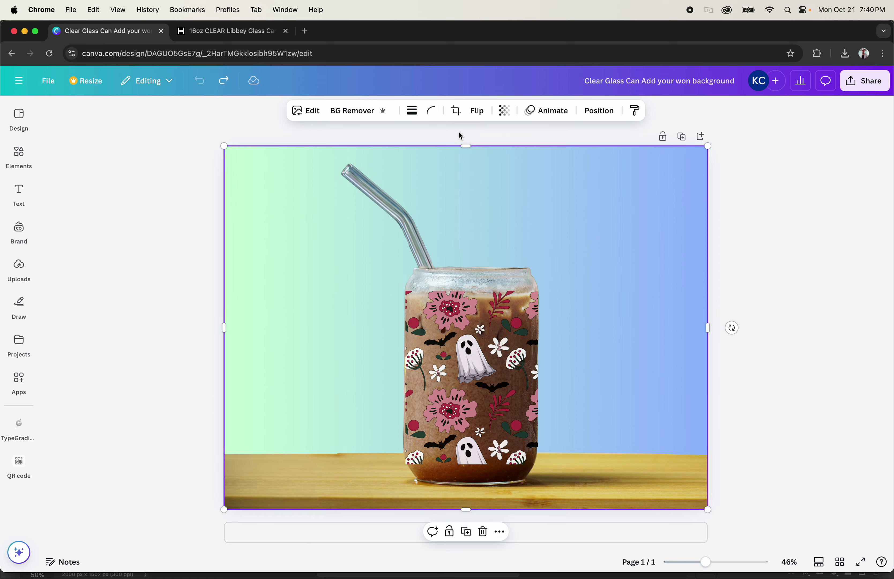
Delete the green-to-blue gradient background layer from the Position > Layers list
click(599, 110)
click(168, 145)
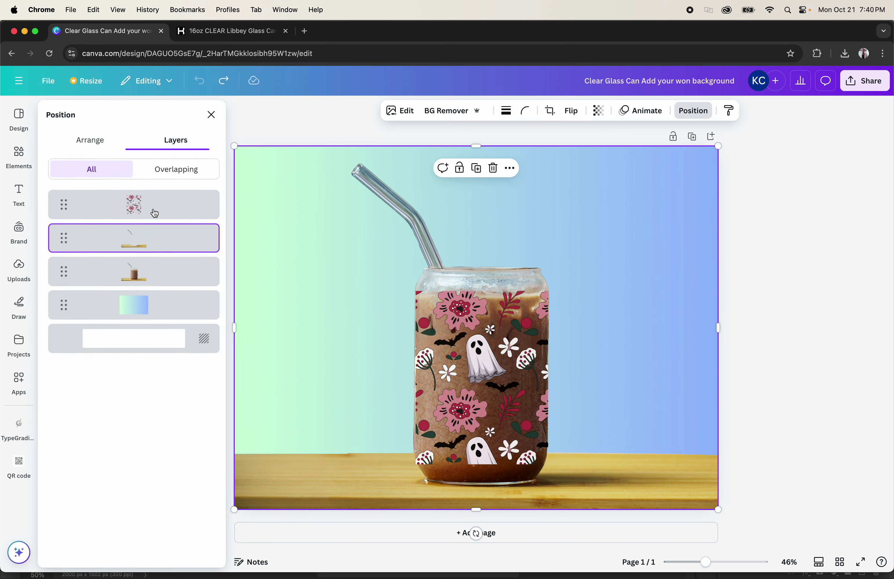
click(131, 303)
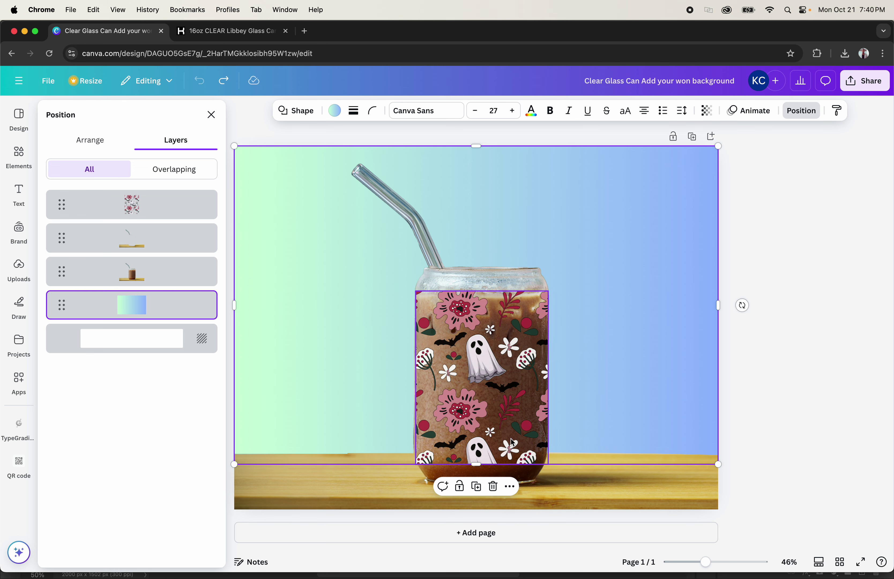
mouse_move(476, 466)
mouse_down()
mouse_move(476, 429)
mouse_move(476, 456)
mouse_up()
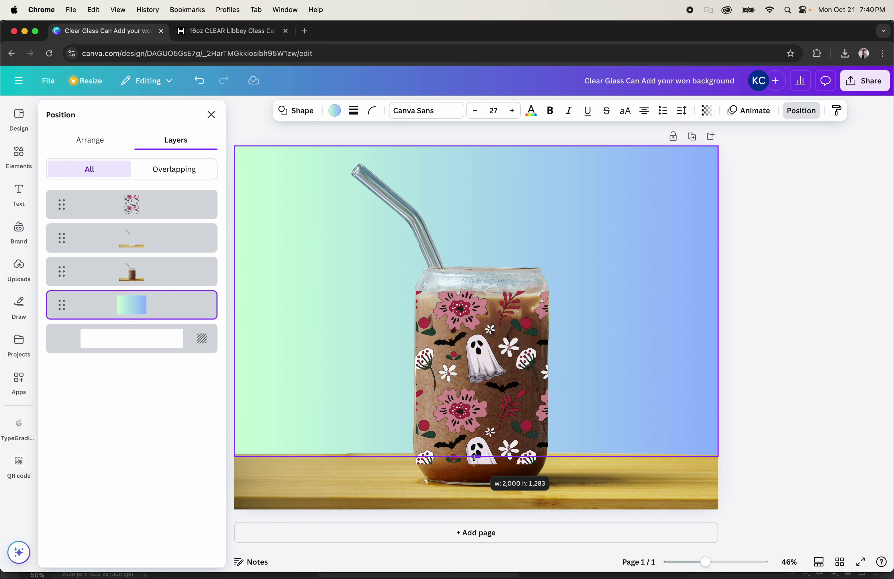
click(801, 110)
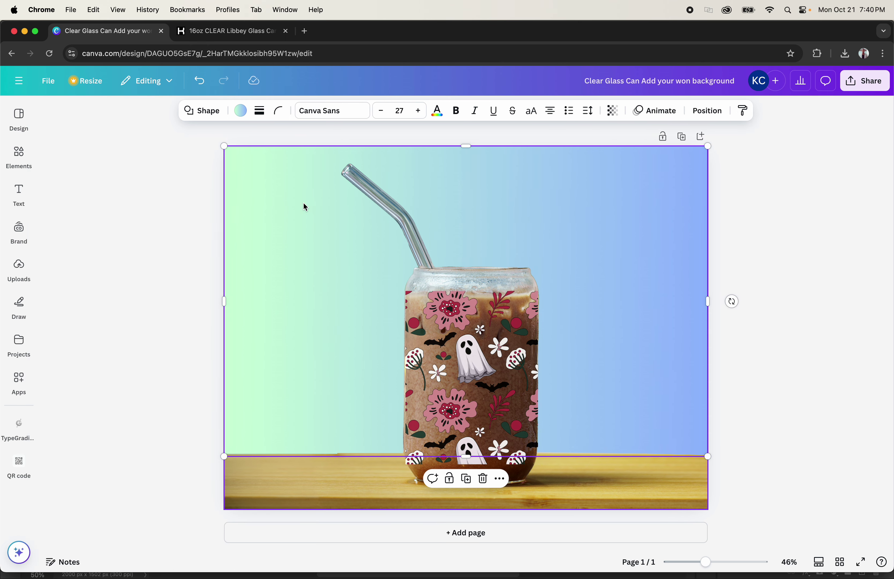
click(697, 112)
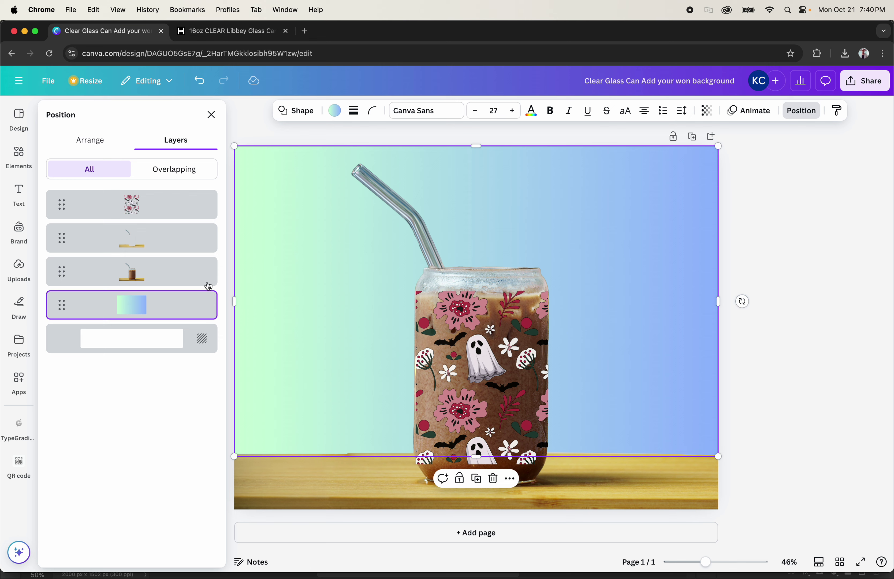
click(208, 298)
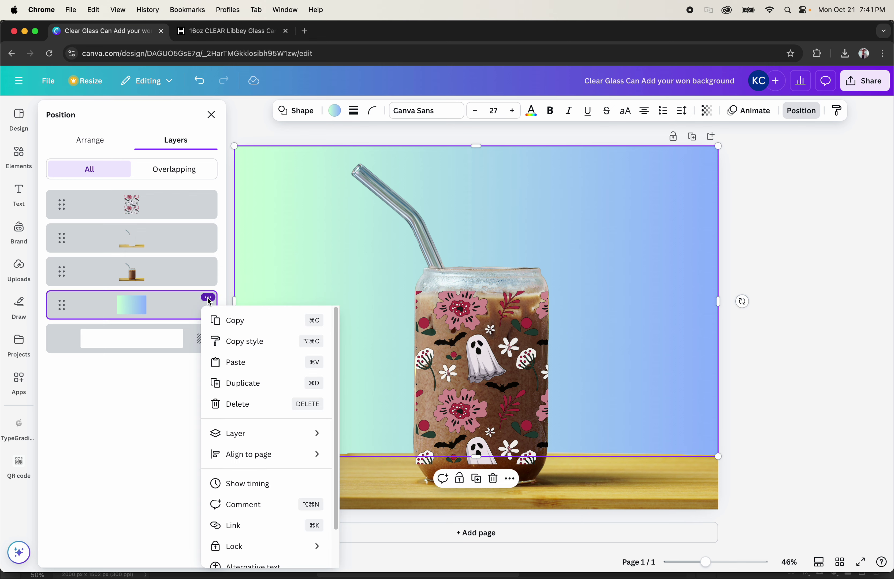
click(259, 406)
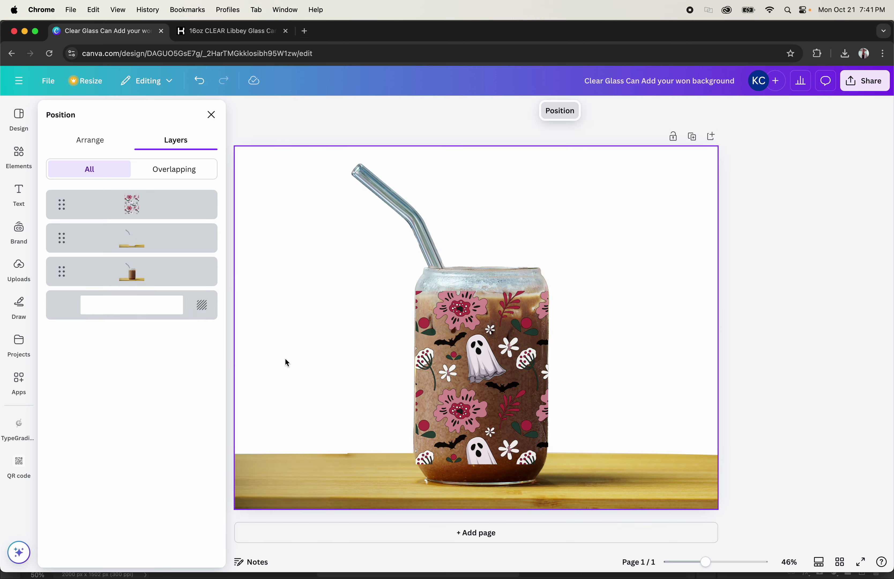
click(761, 305)
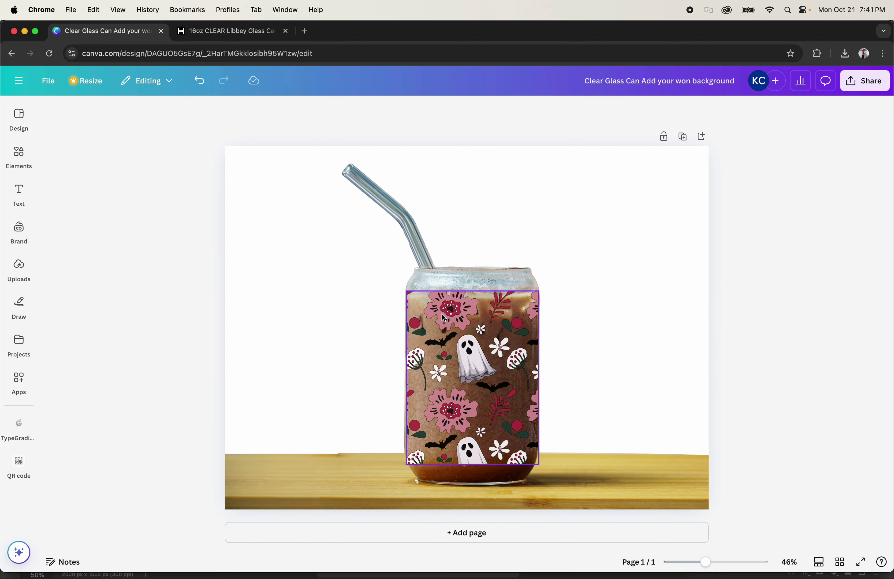
Deselect the page and browse Uploads, then the Elements panel
click(20, 269)
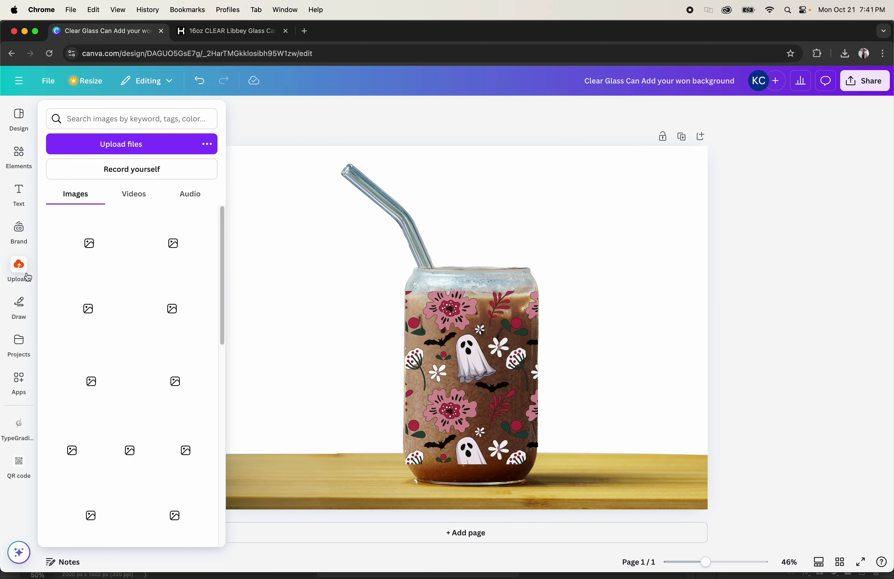
click(19, 233)
click(29, 165)
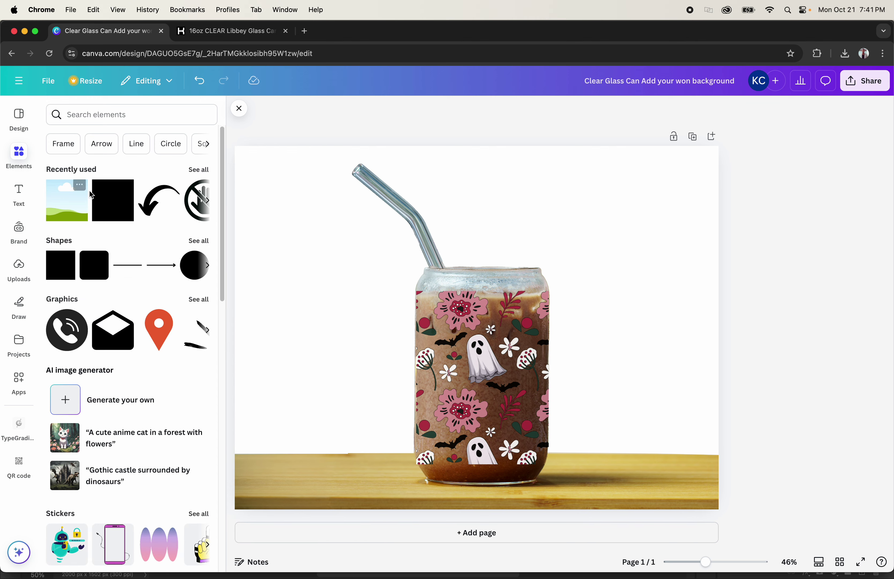
Add a square and stretch it across the page above the wooden tabletop
click(118, 213)
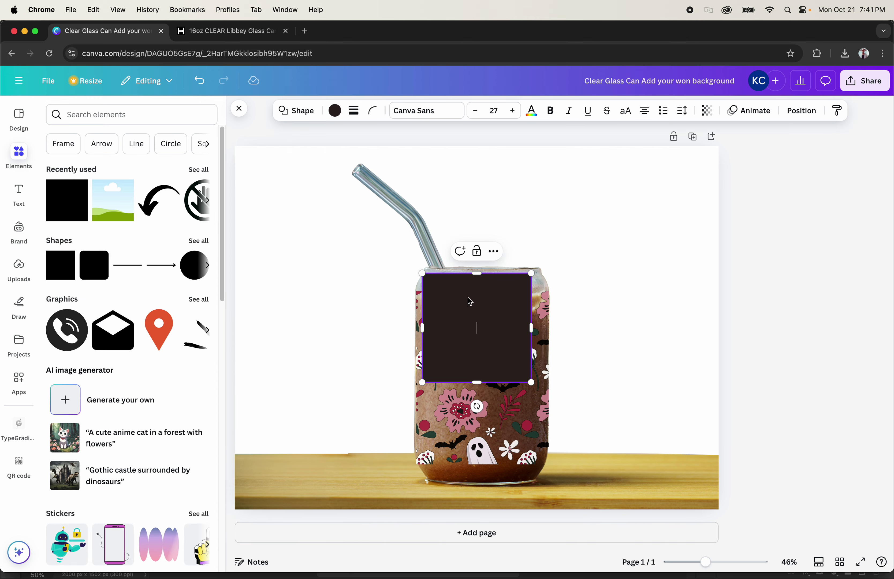
drag(469, 299, 283, 177)
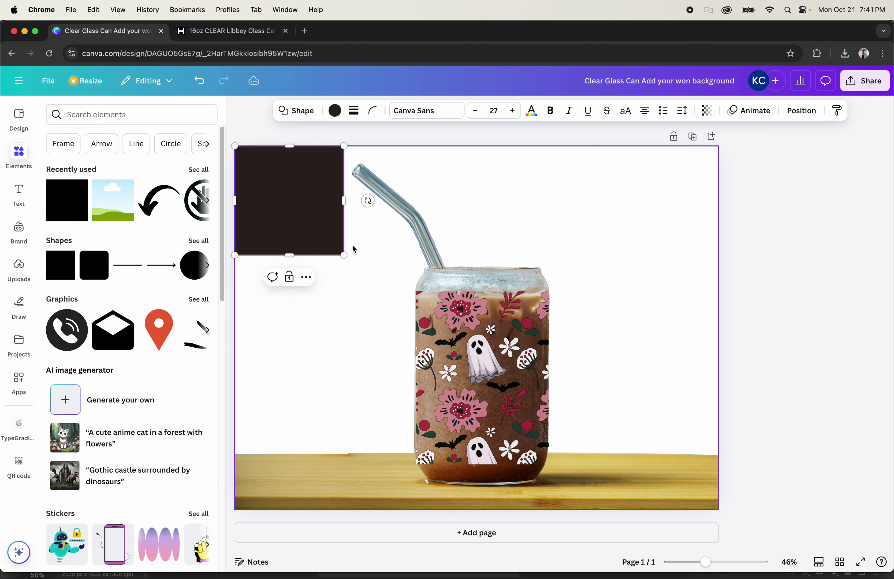
drag(345, 255, 722, 453)
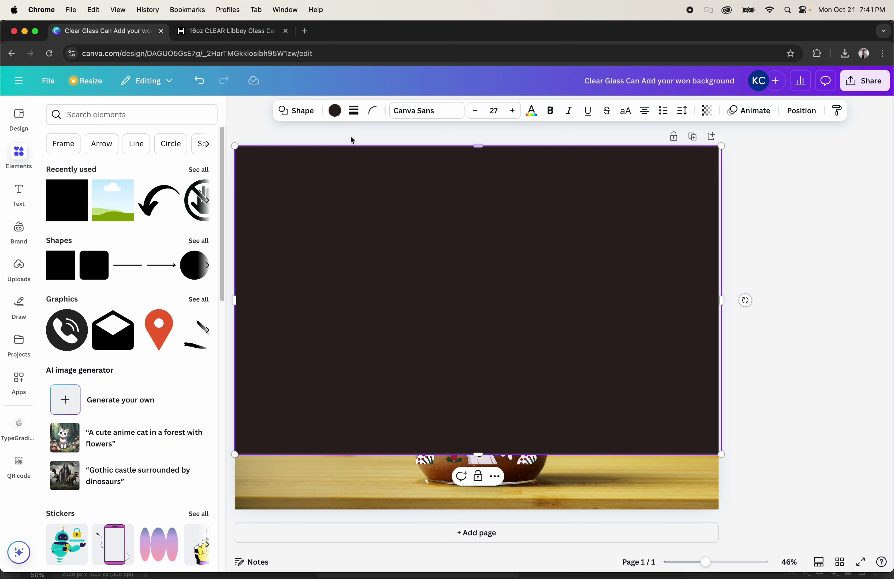
Colour the rectangle light green and move it behind the glass can in the layer list
click(335, 110)
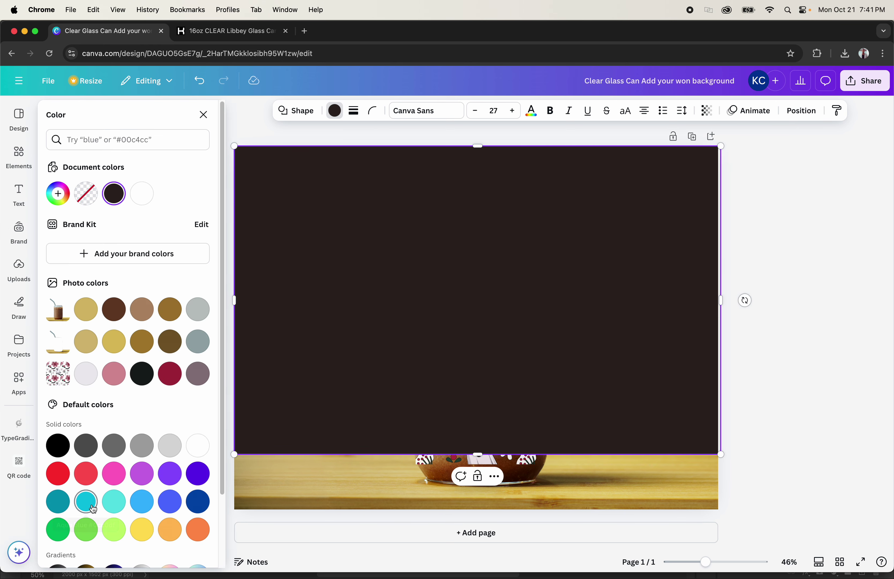
click(87, 529)
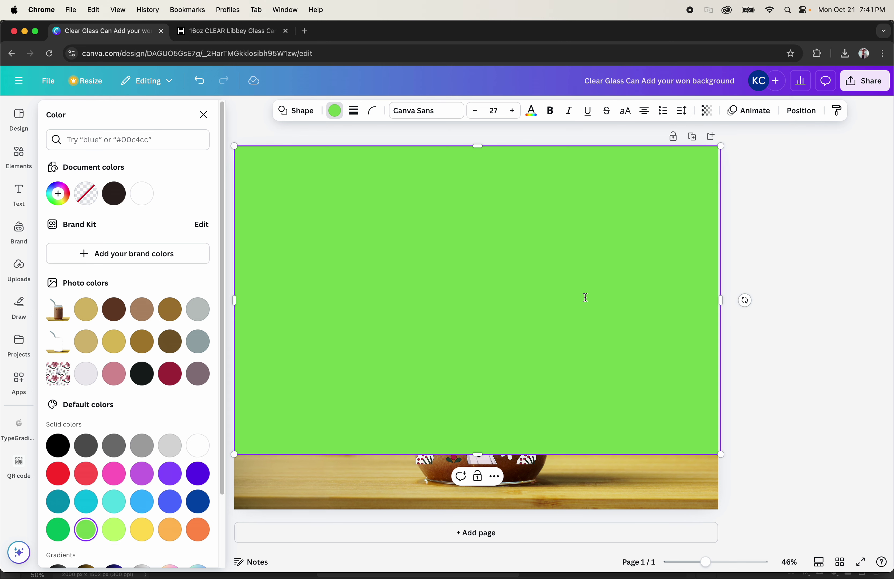
click(803, 111)
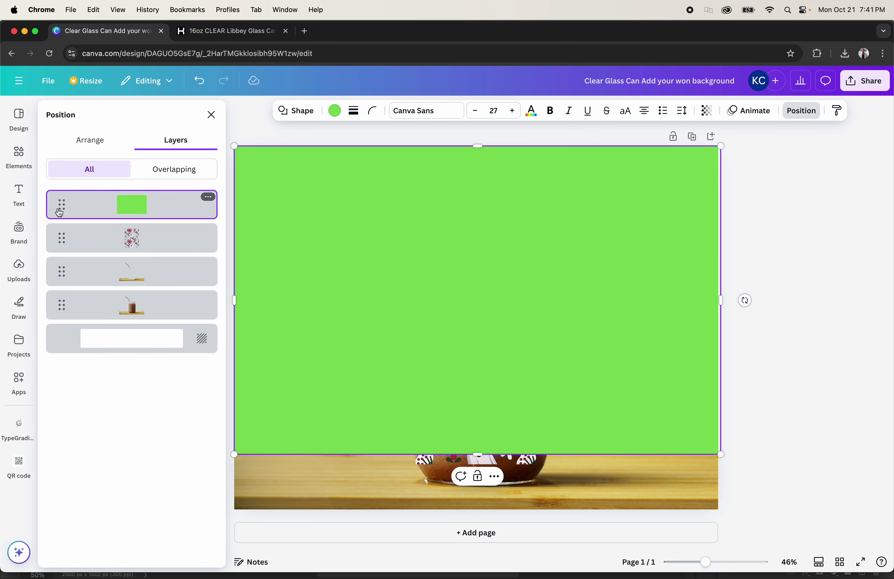
drag(59, 213, 59, 312)
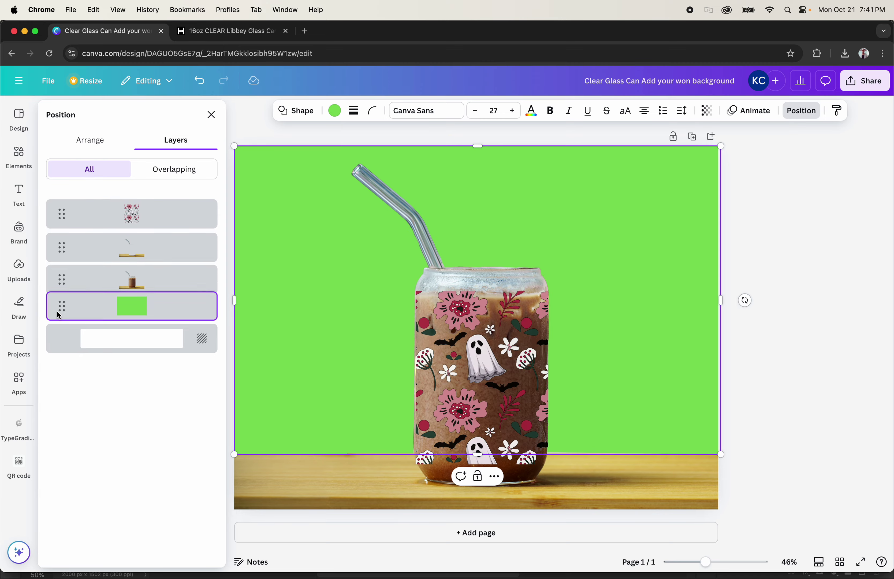
click(805, 323)
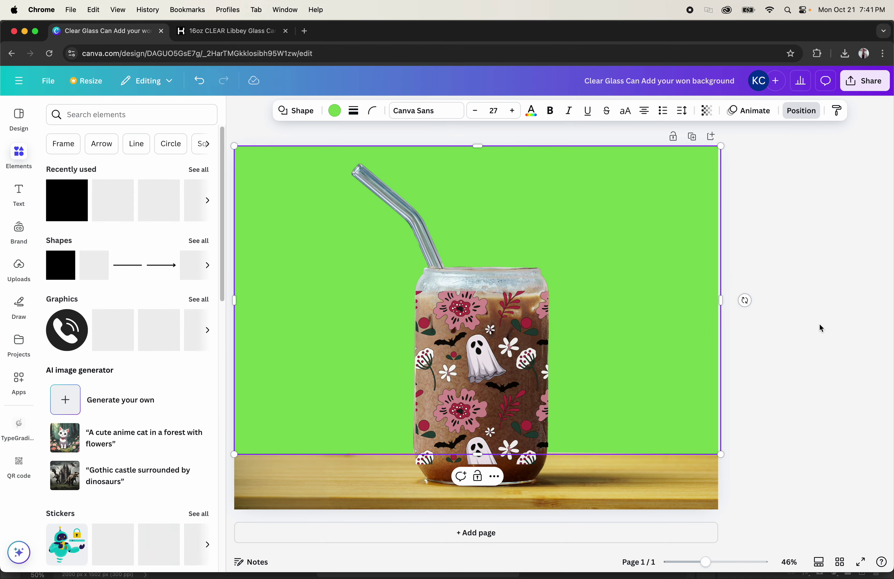
Try the piggy-bank upload in the can's wrap, then undo to keep the floral wrap
click(519, 344)
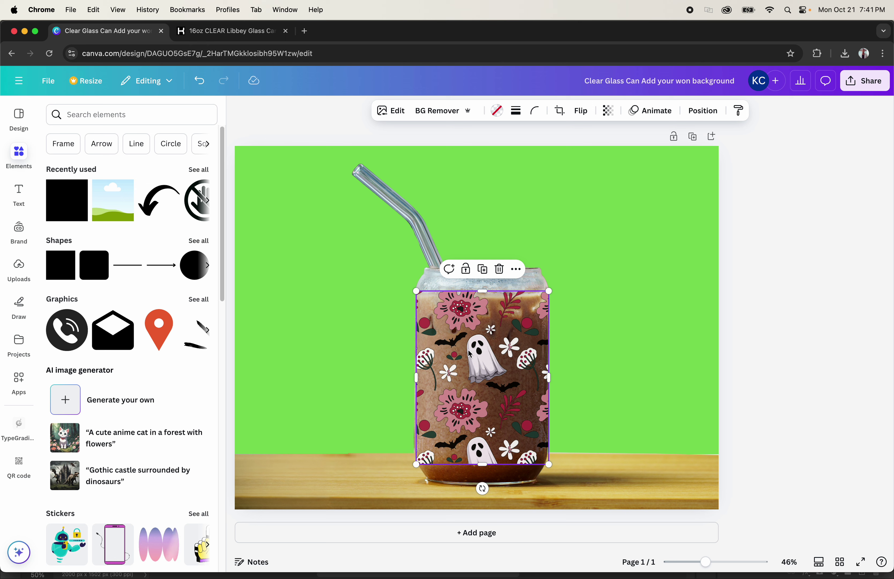
click(701, 111)
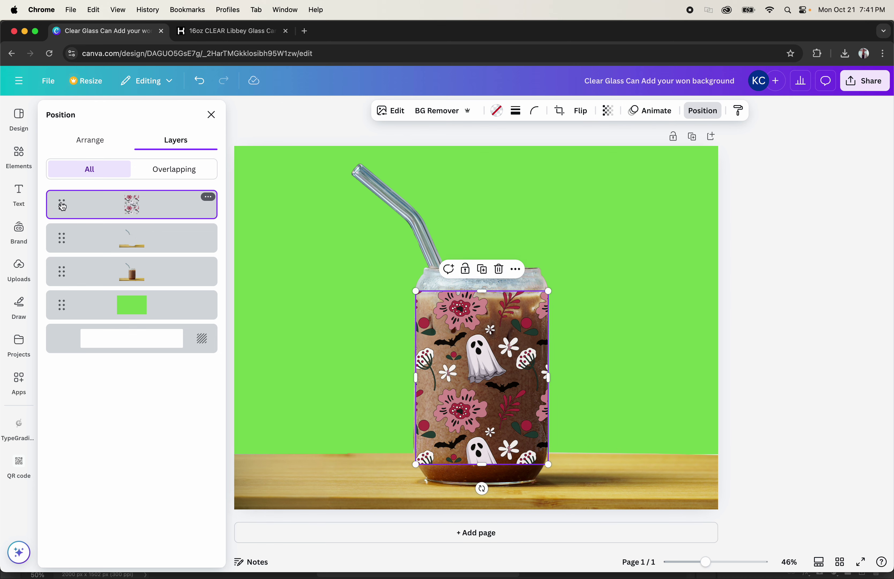
click(18, 270)
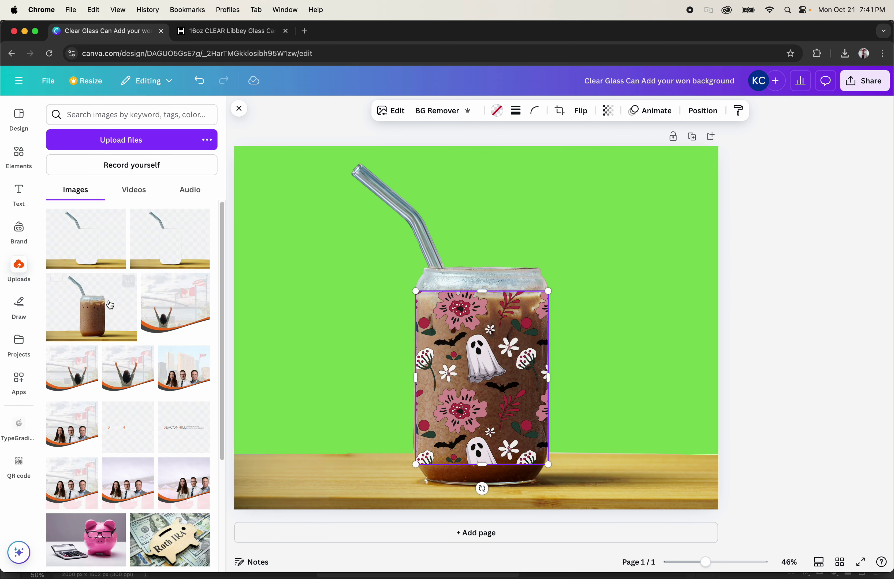
scroll(167, 466, down, 1)
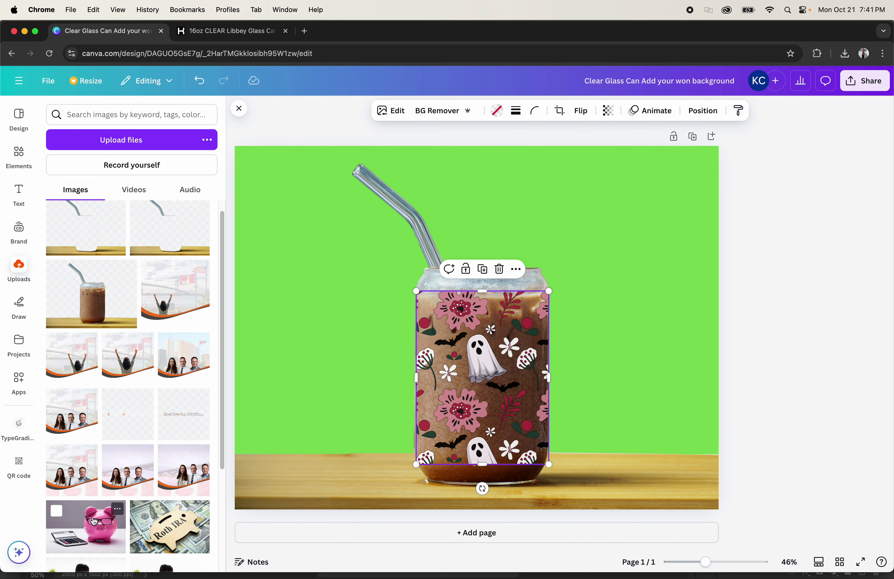
drag(90, 525, 467, 346)
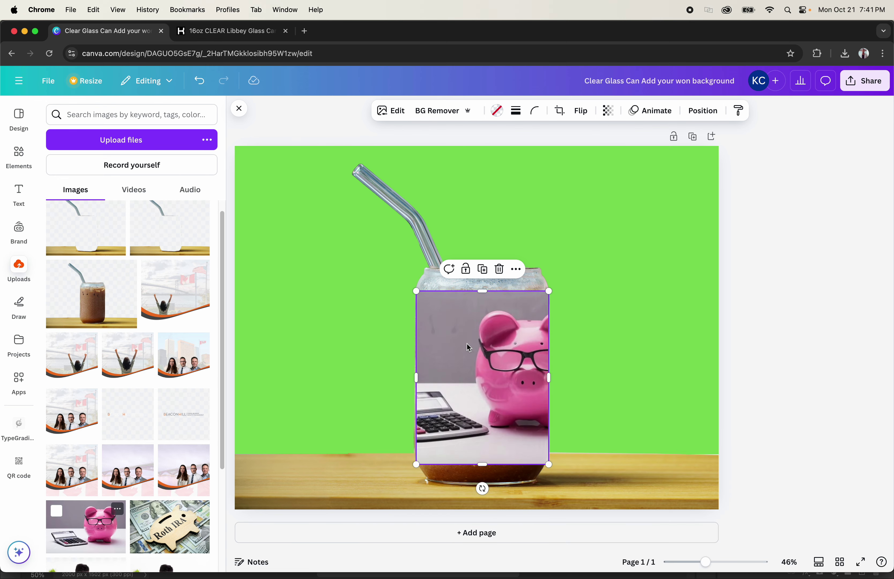
click(755, 363)
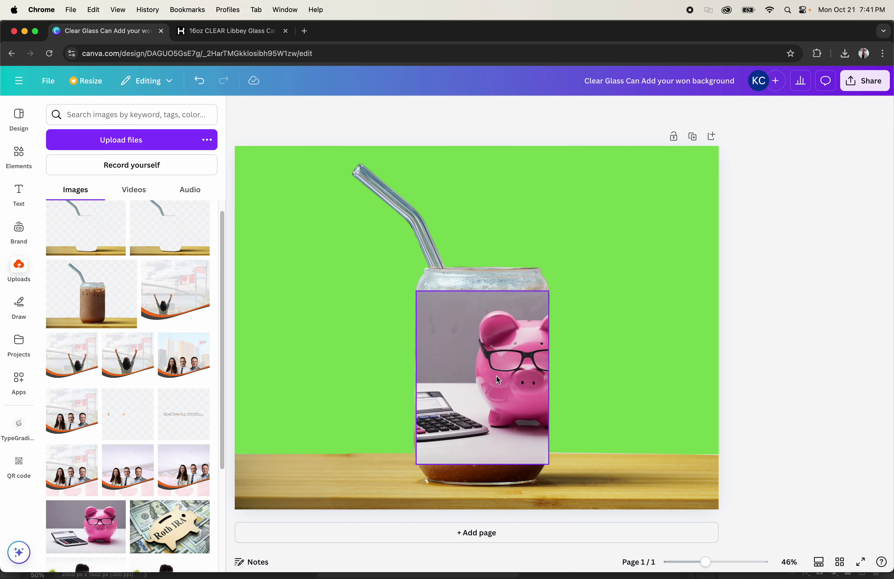
key(super+z)
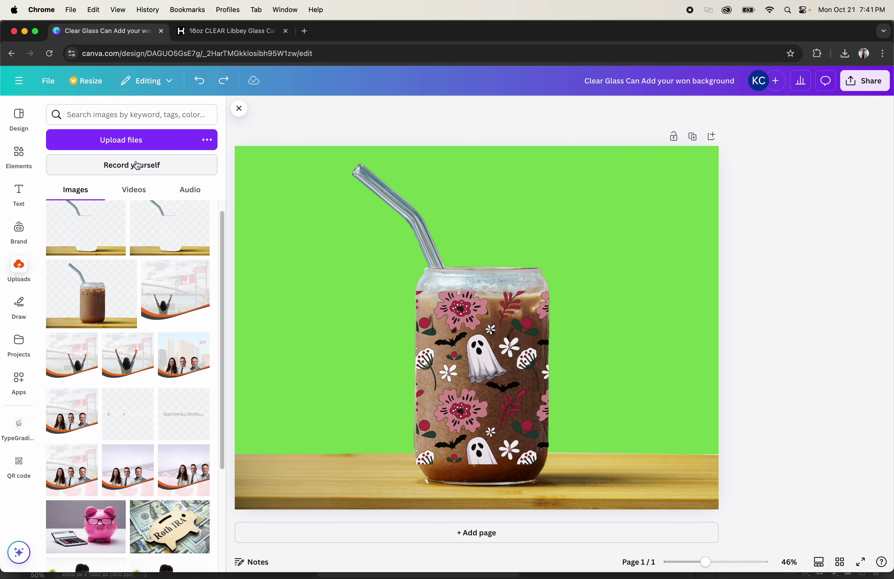
Close Uploads and check the floral wrap's crop, leaving it unchanged
click(25, 268)
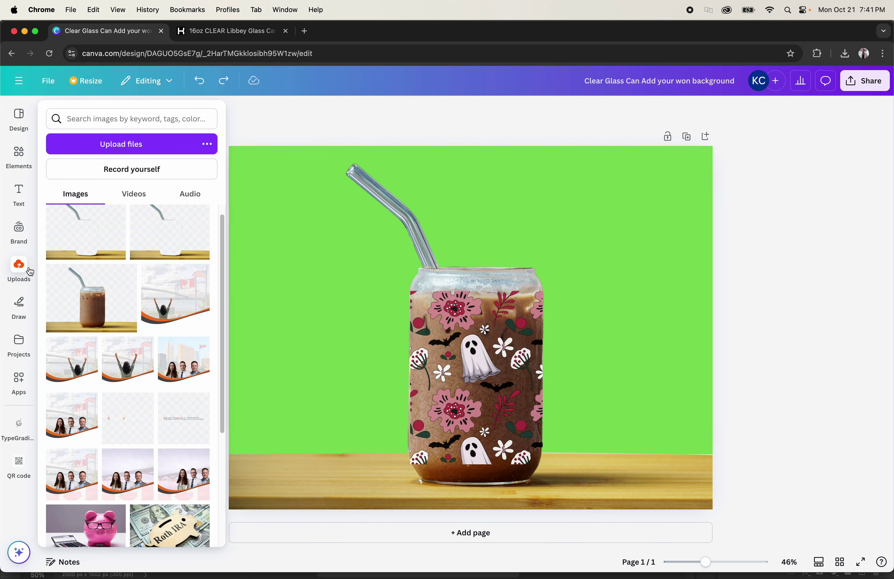
click(25, 268)
click(26, 269)
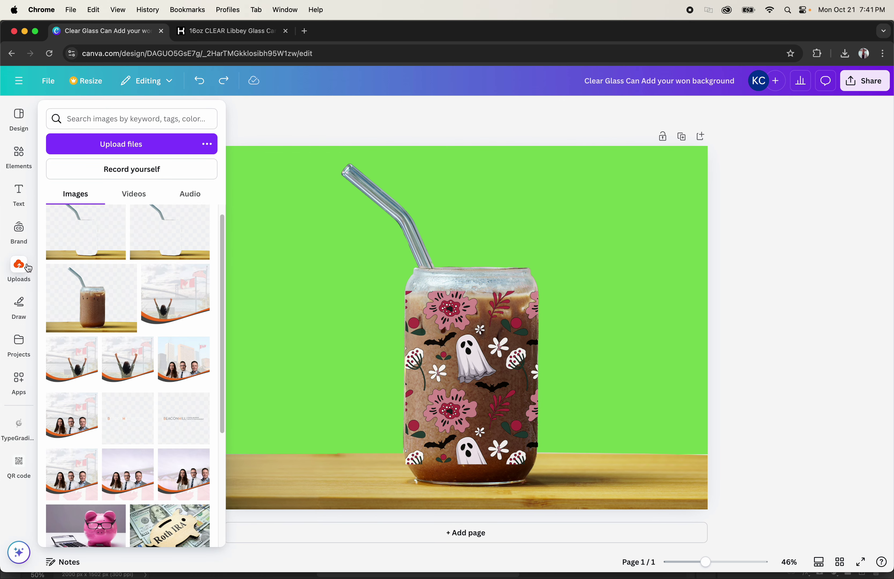
click(25, 266)
click(239, 109)
click(457, 339)
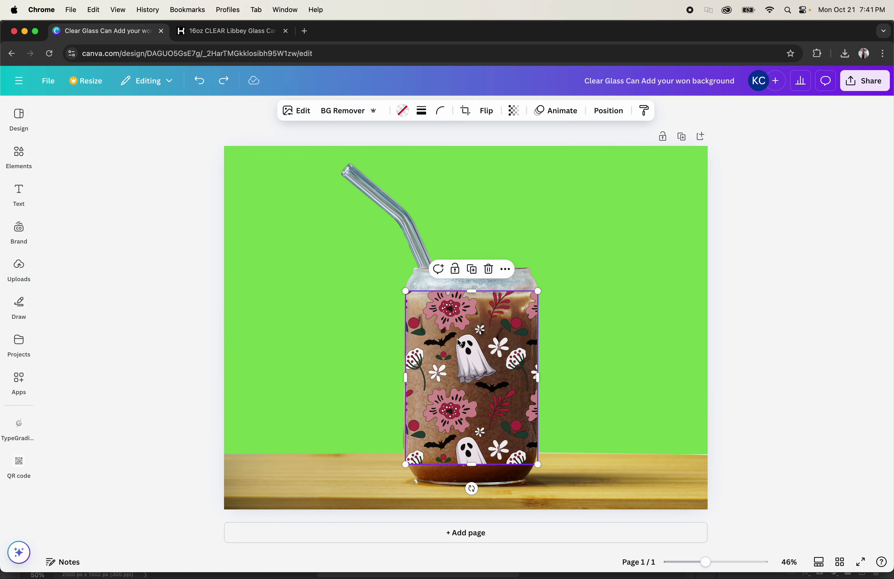
double_click(462, 340)
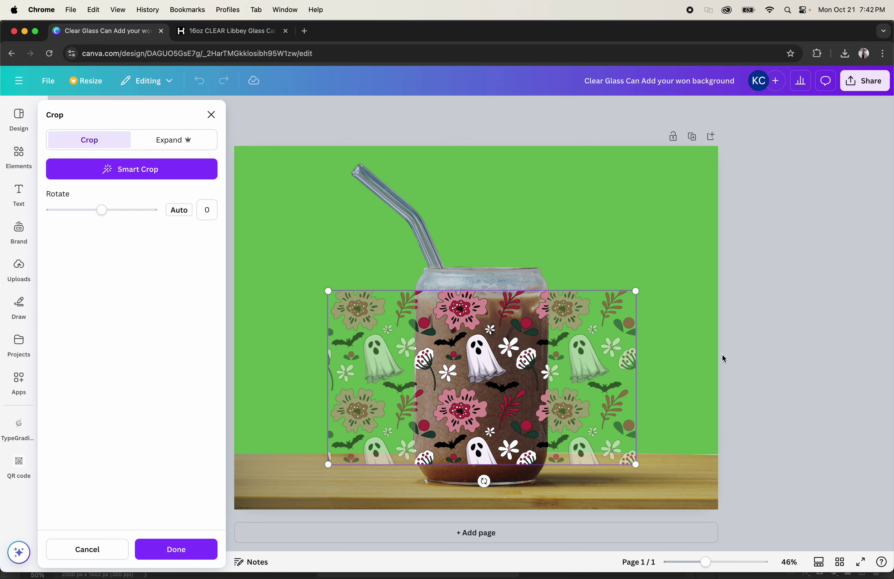
click(775, 360)
click(775, 361)
Move the floral wrap layer below the straw layer in Position > Layers
click(557, 348)
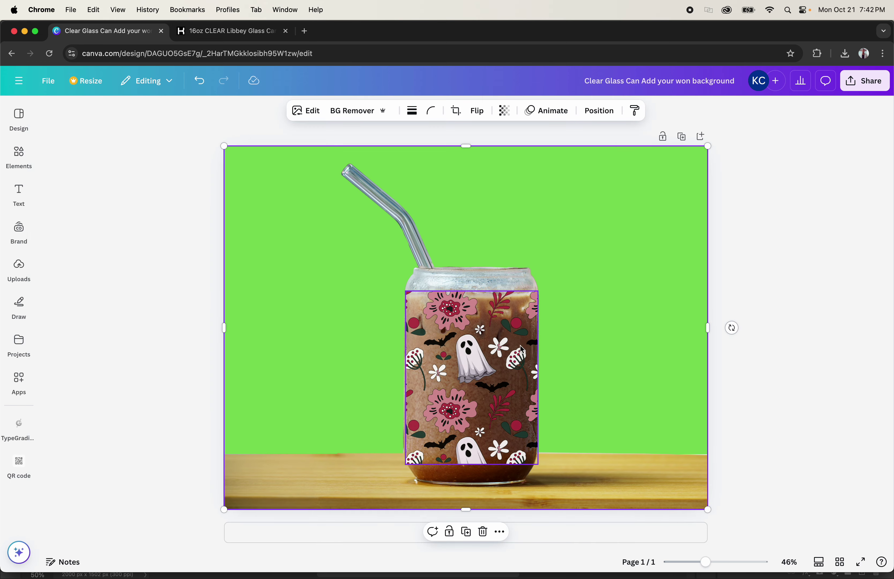
click(600, 113)
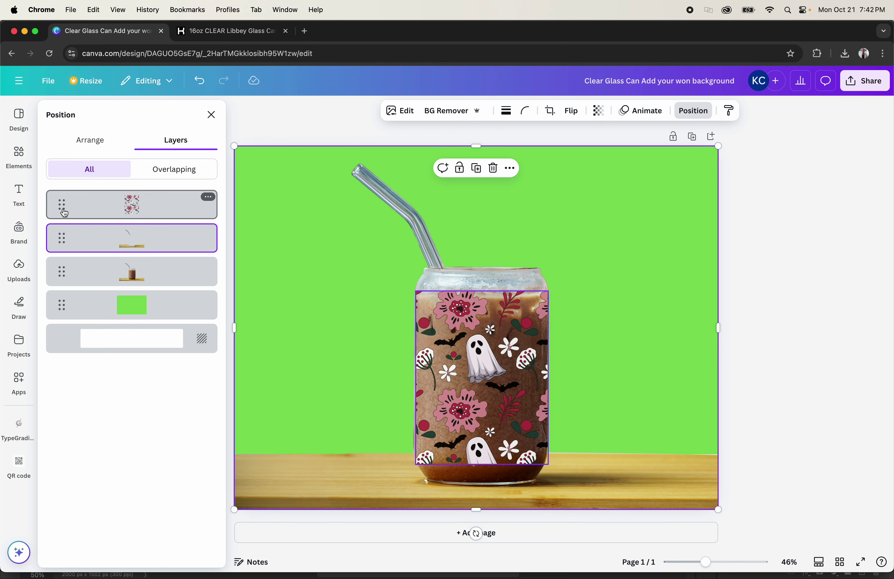
click(106, 209)
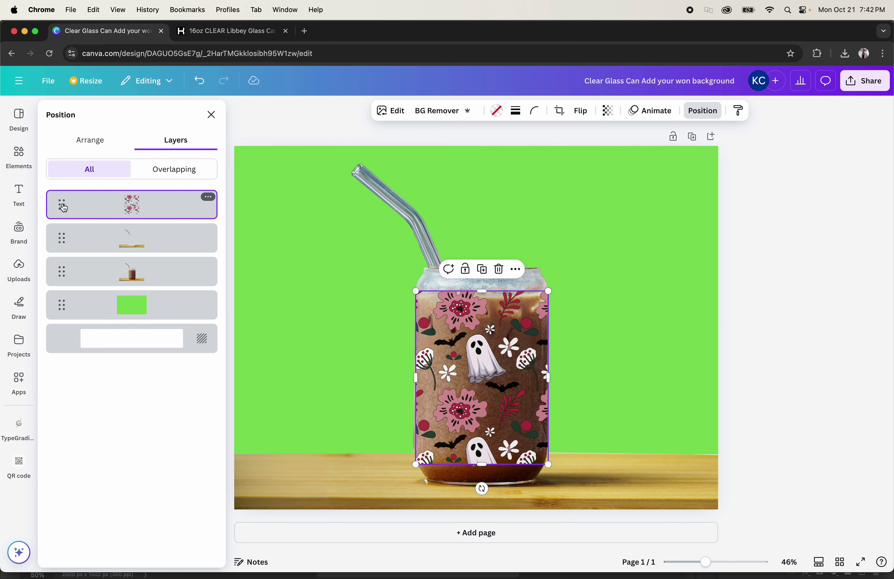
drag(64, 208, 62, 239)
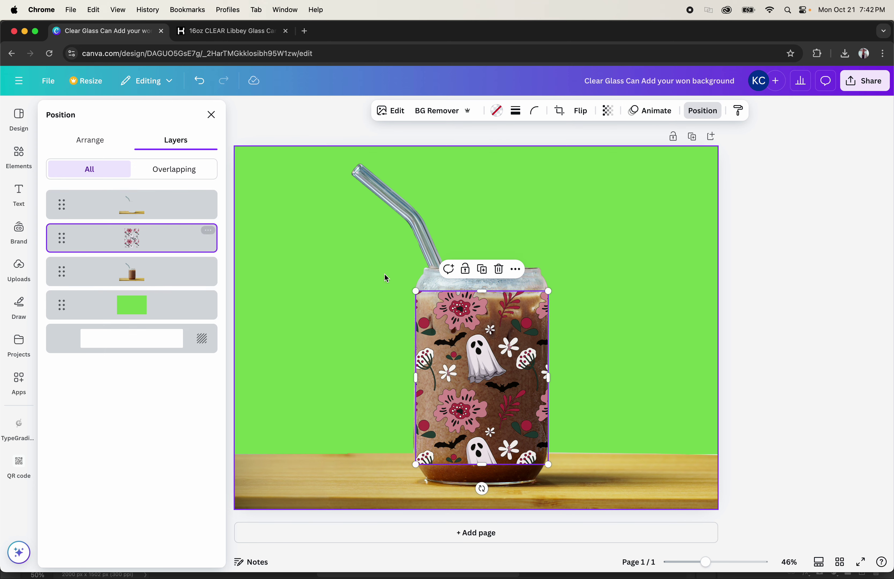
key(Escape)
key(Escape)
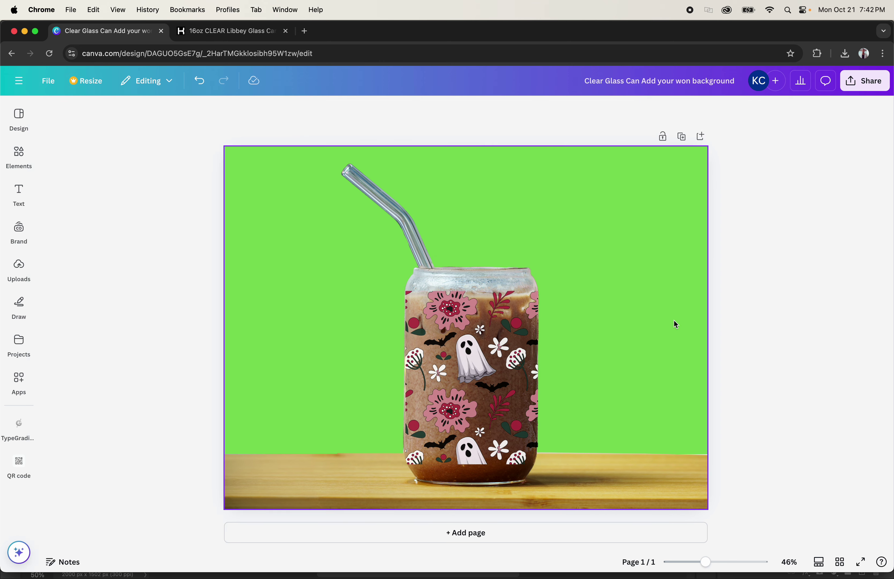
Change Rectangle 2's fill from cyan to light grey in the Color Picker
click(690, 569)
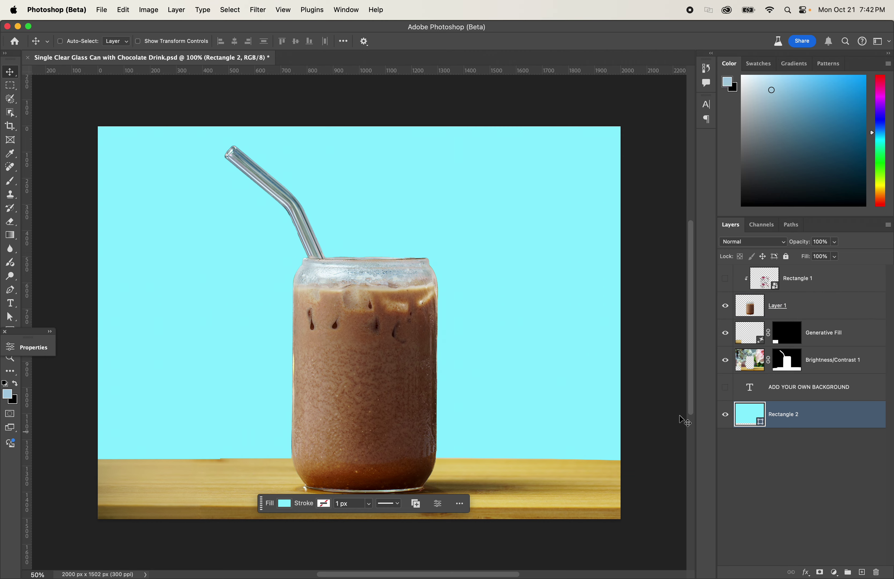
double_click(751, 423)
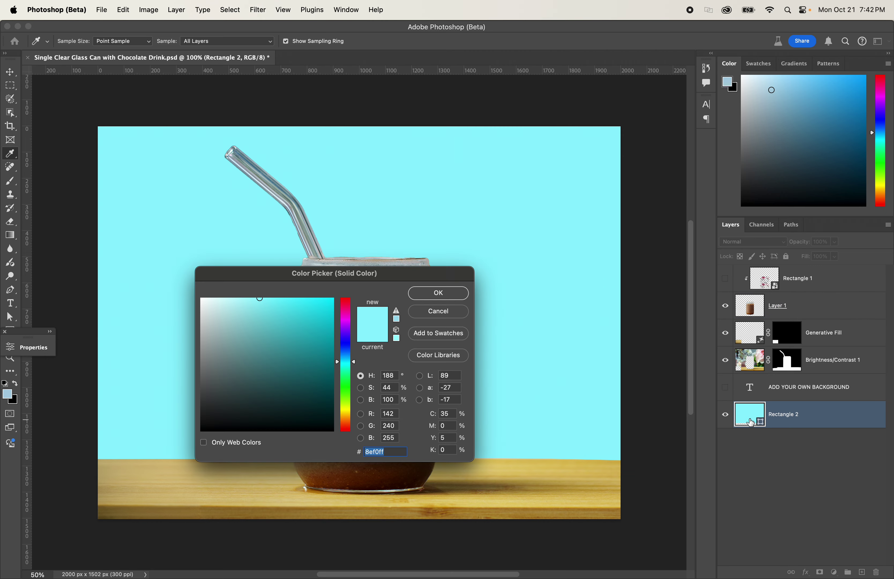
mouse_move(258, 349)
mouse_down()
mouse_move(253, 335)
mouse_move(201, 316)
mouse_up()
click(415, 298)
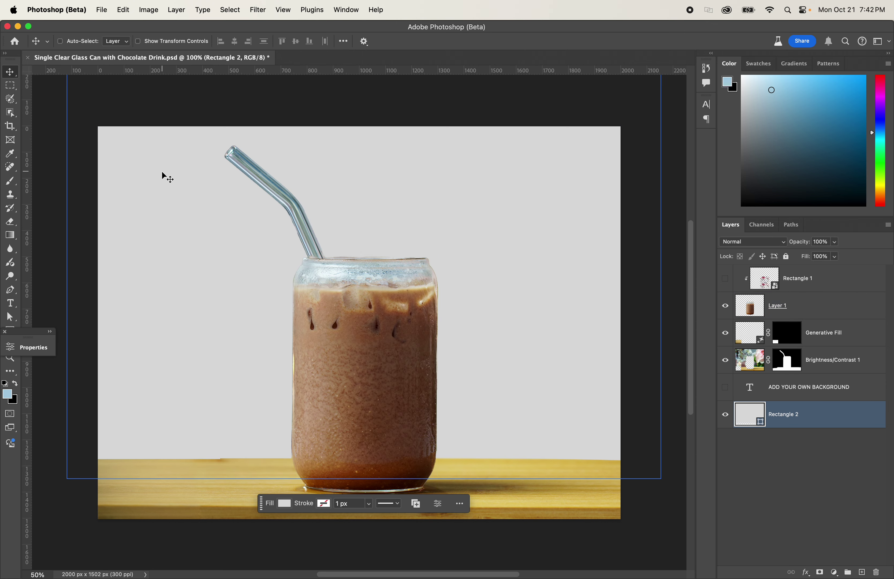
mouse_move(29, 26)
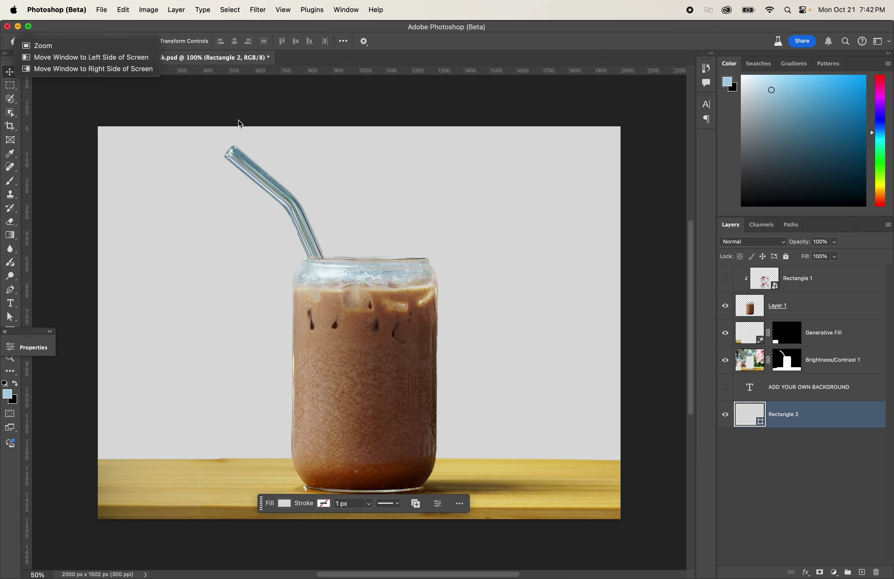